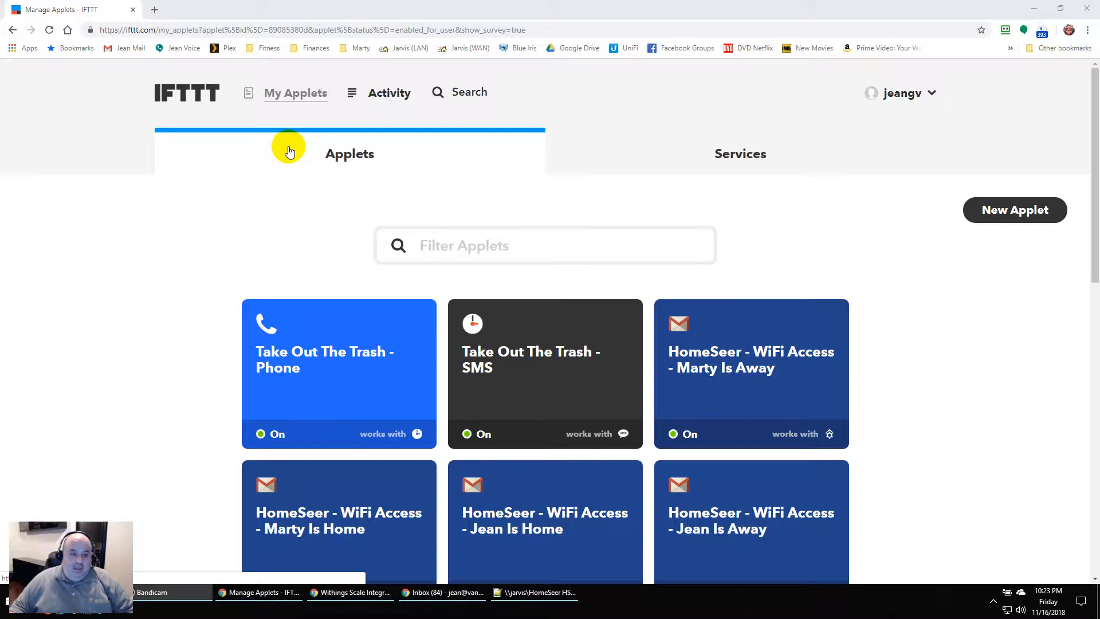
# Create a new applet with Withings 'Body Scale - New measurement' as its 'this' trigger
pyautogui.click(338, 309)
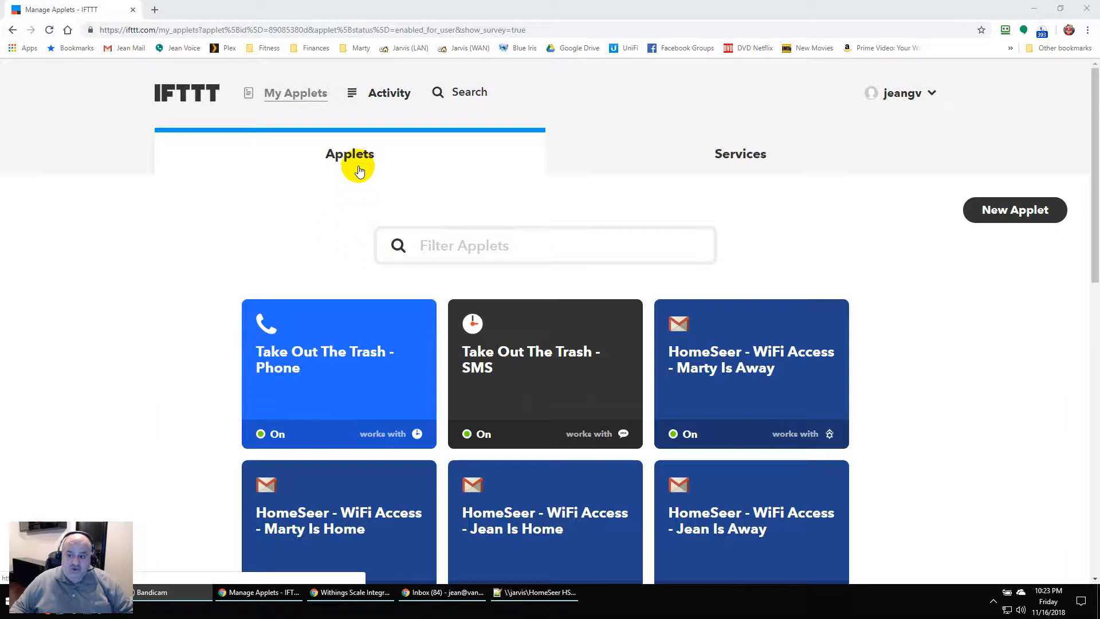
pyautogui.click(1007, 210)
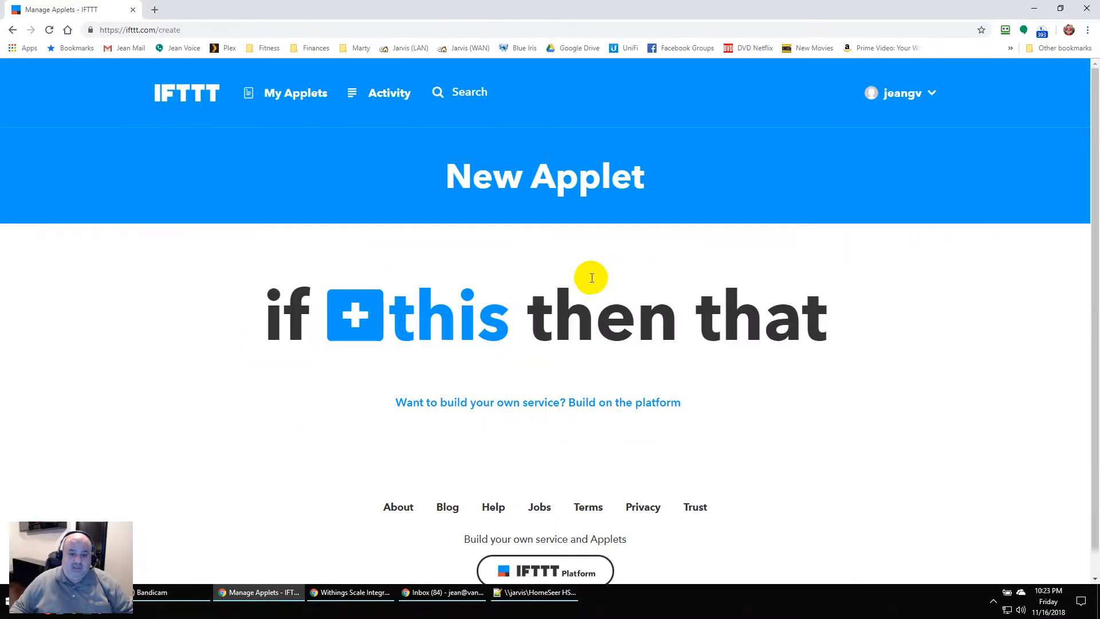
pyautogui.click(397, 324)
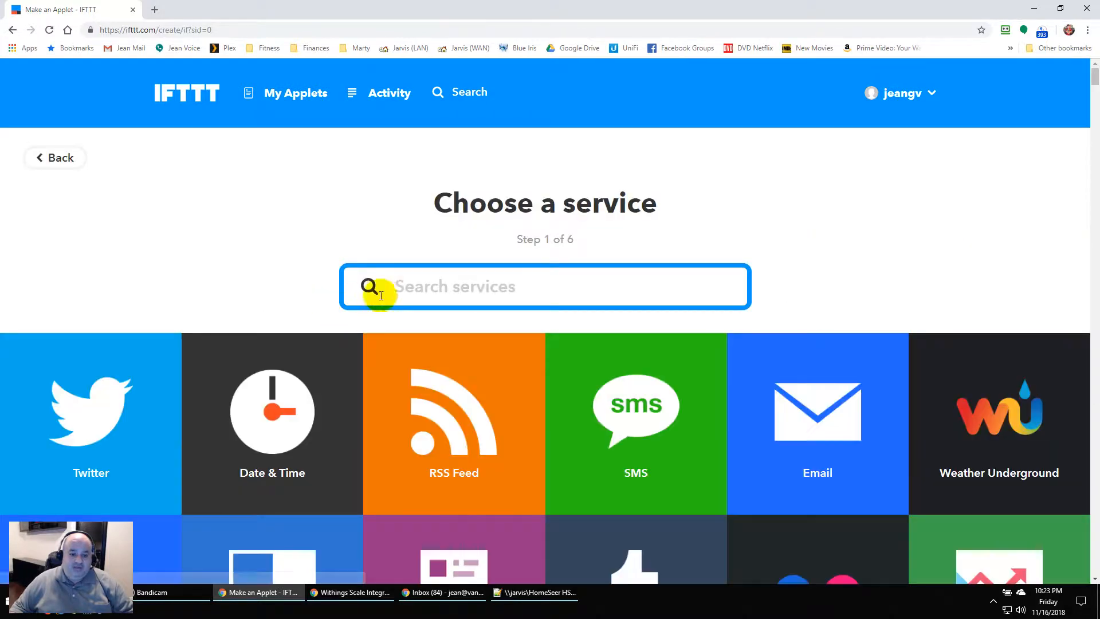
pyautogui.write('with')
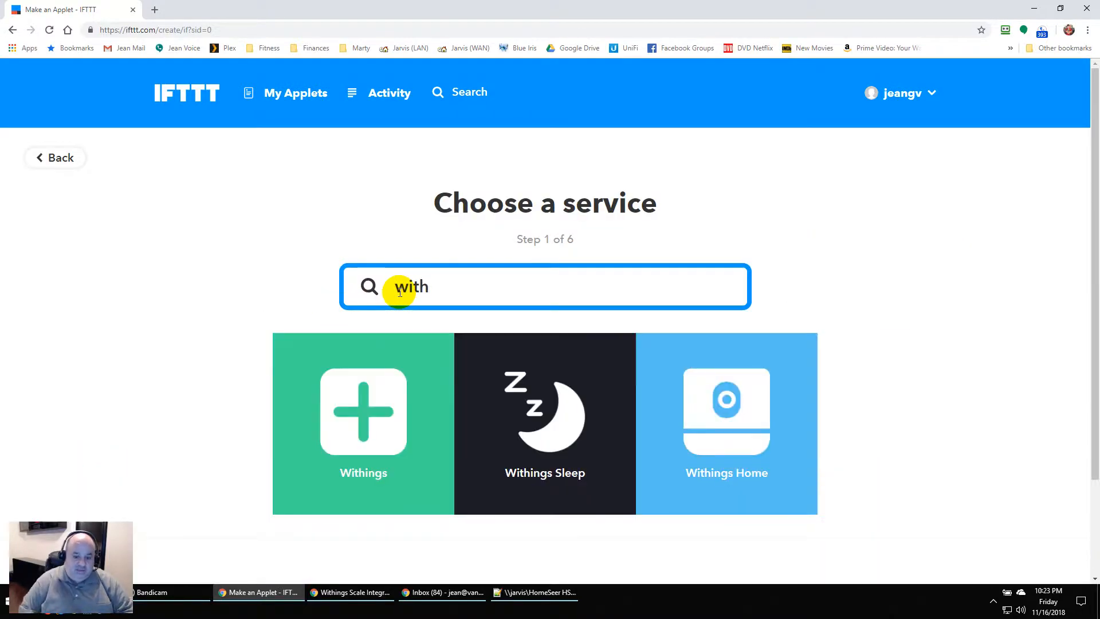
pyautogui.click(363, 385)
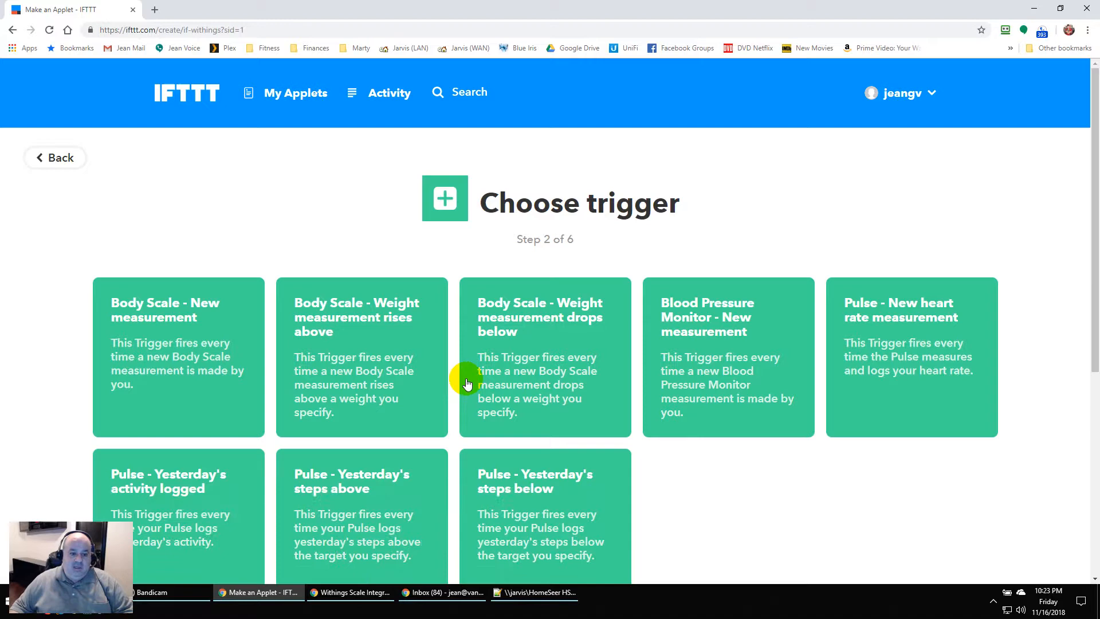
pyautogui.scroll(-1, 467, 384)
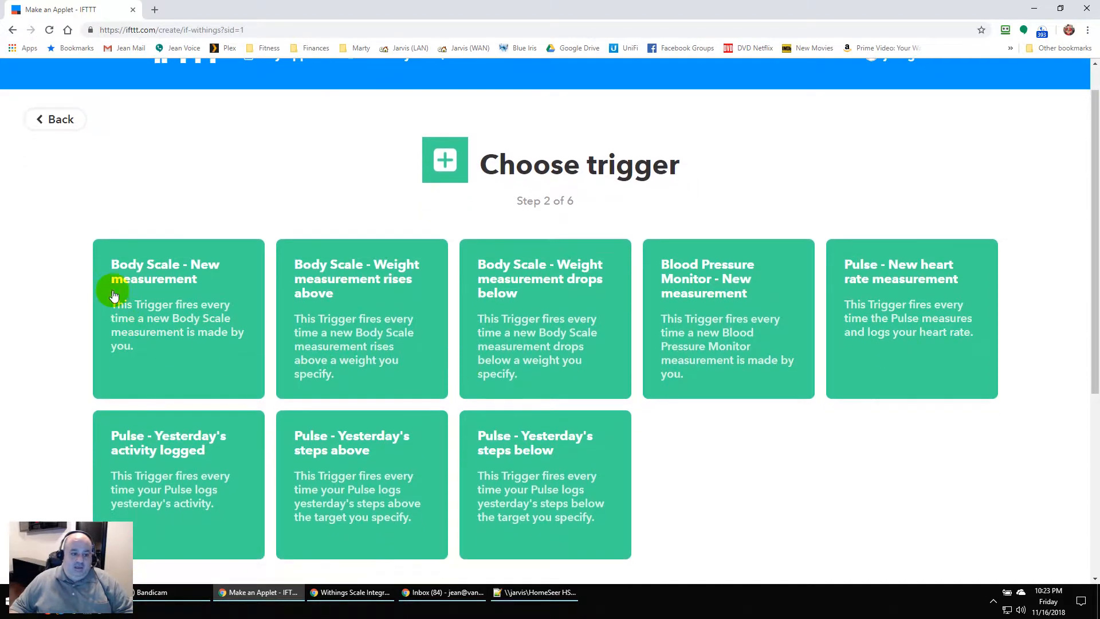
pyautogui.click(193, 281)
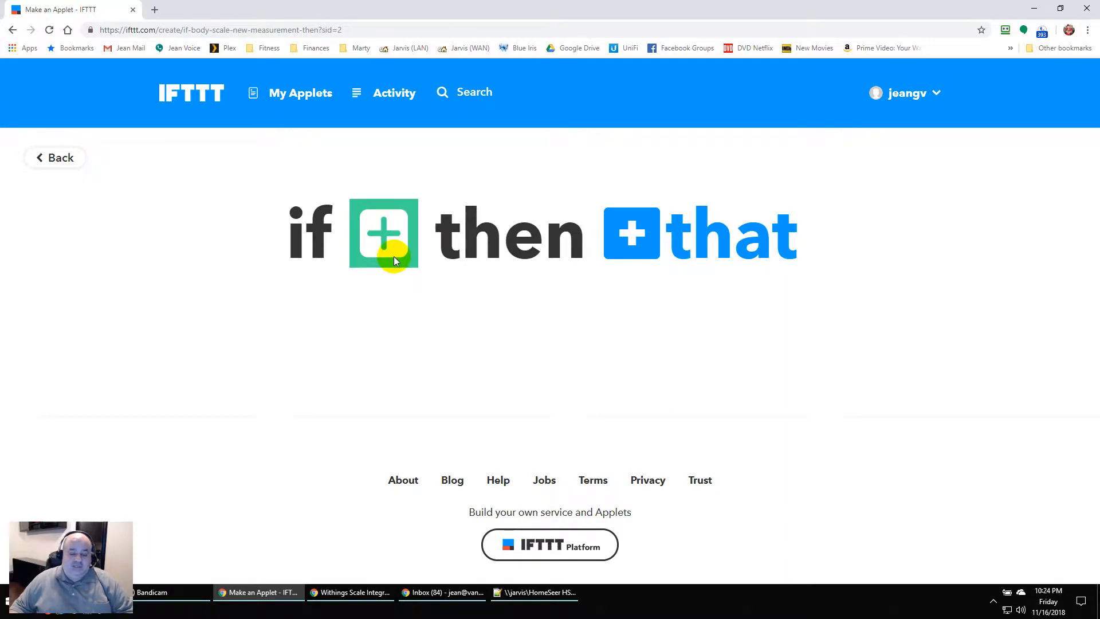
# Search 'homesee' and pick HomeSeer as the 'that' service, then browse its actions
pyautogui.click(640, 252)
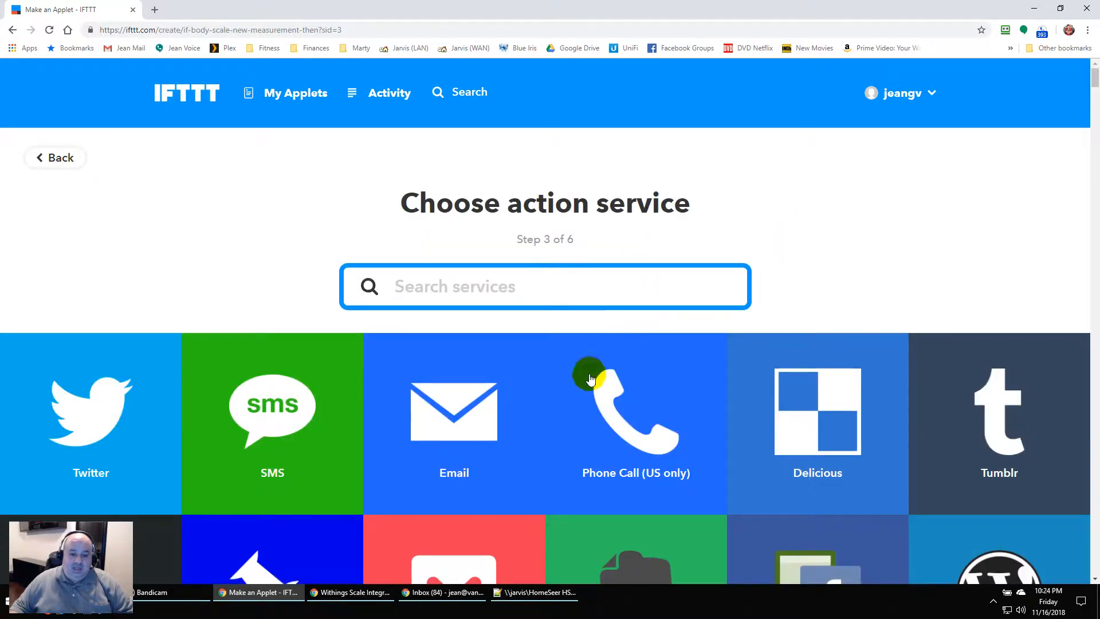
pyautogui.write('ho')
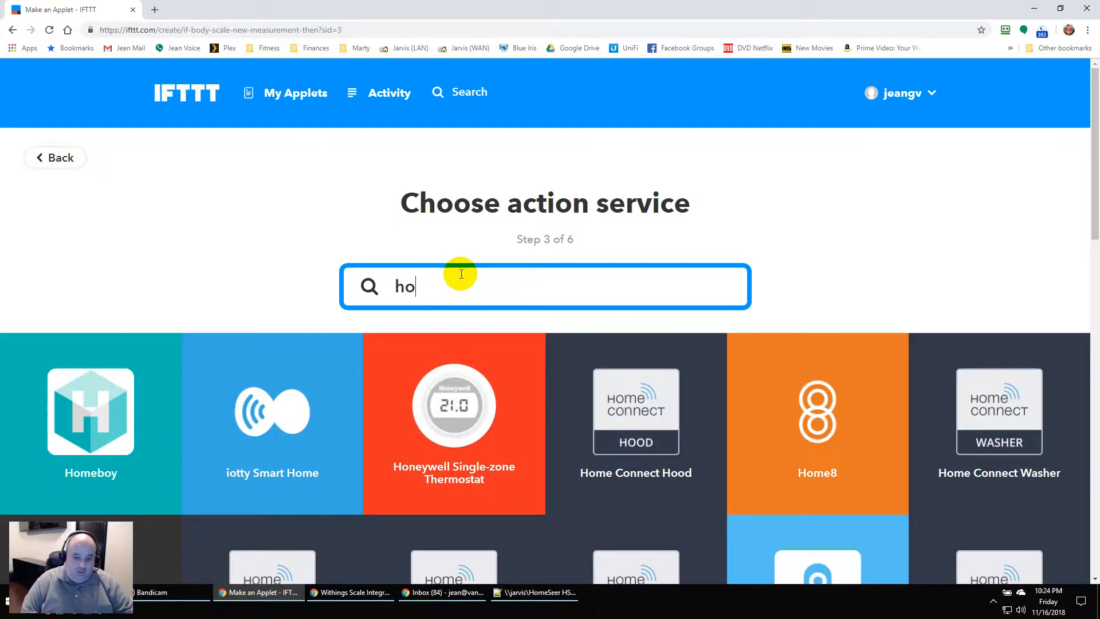
pyautogui.write('mesee')
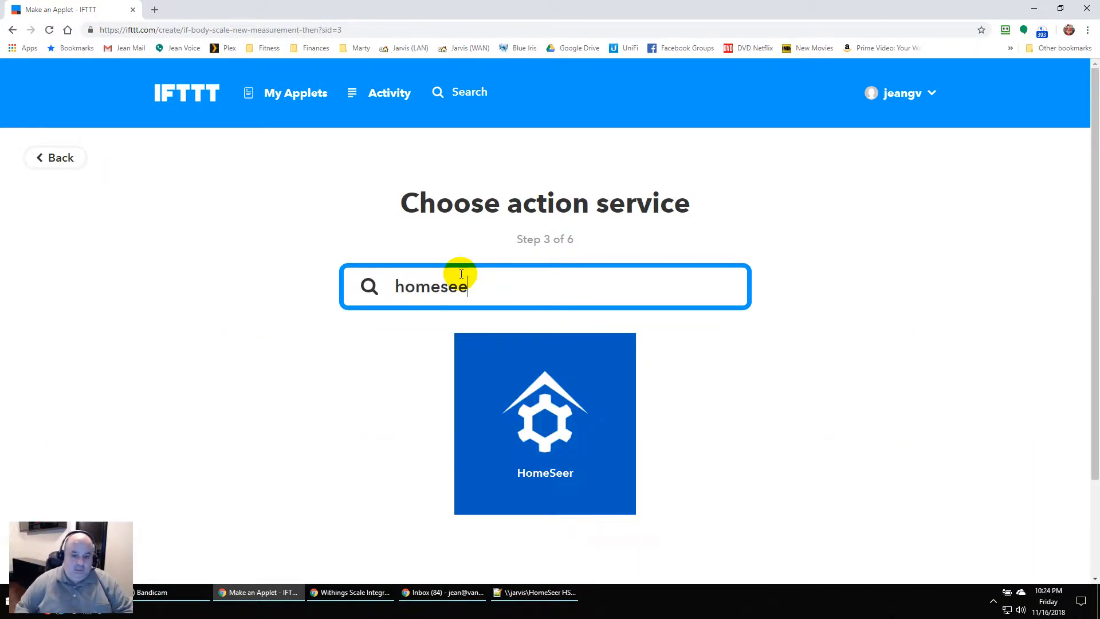
pyautogui.click(550, 474)
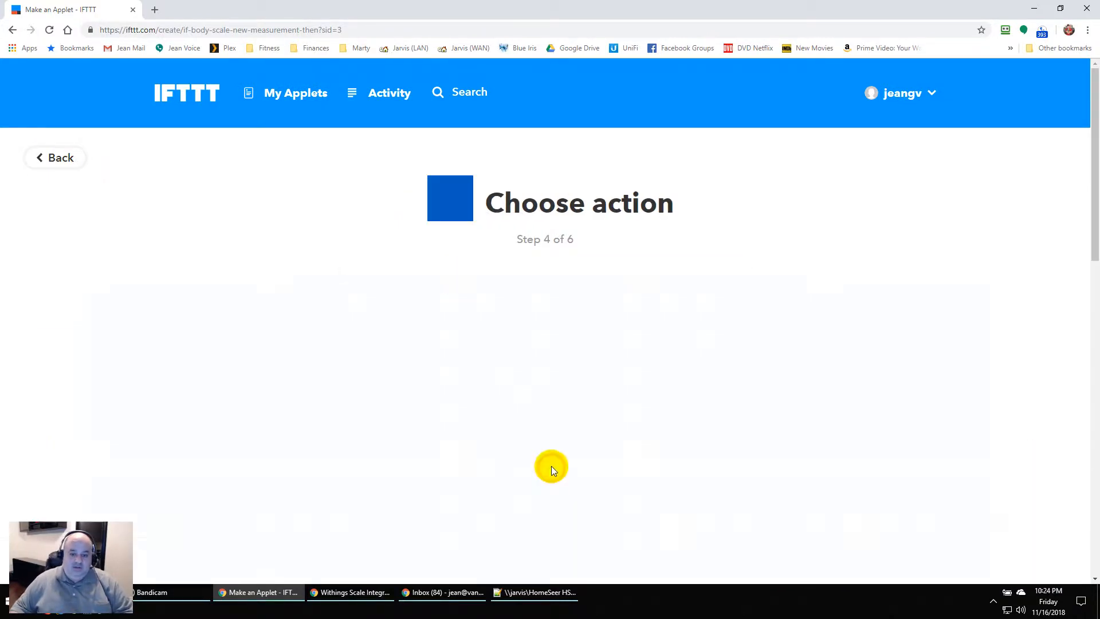
pyautogui.scroll(-5, 472, 358)
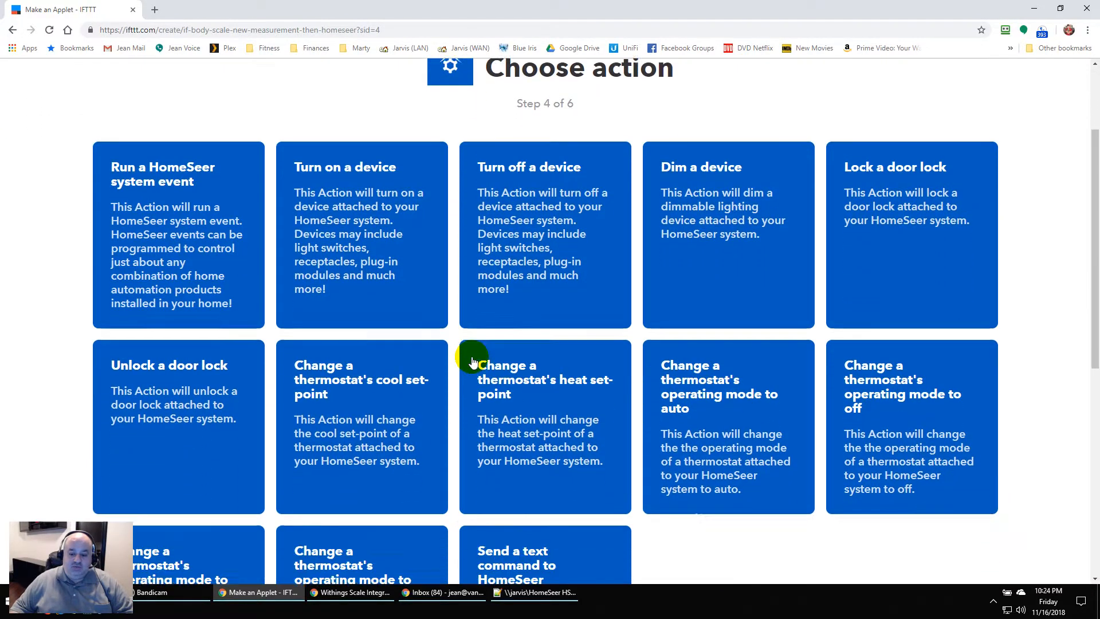
pyautogui.scroll(-1, 473, 358)
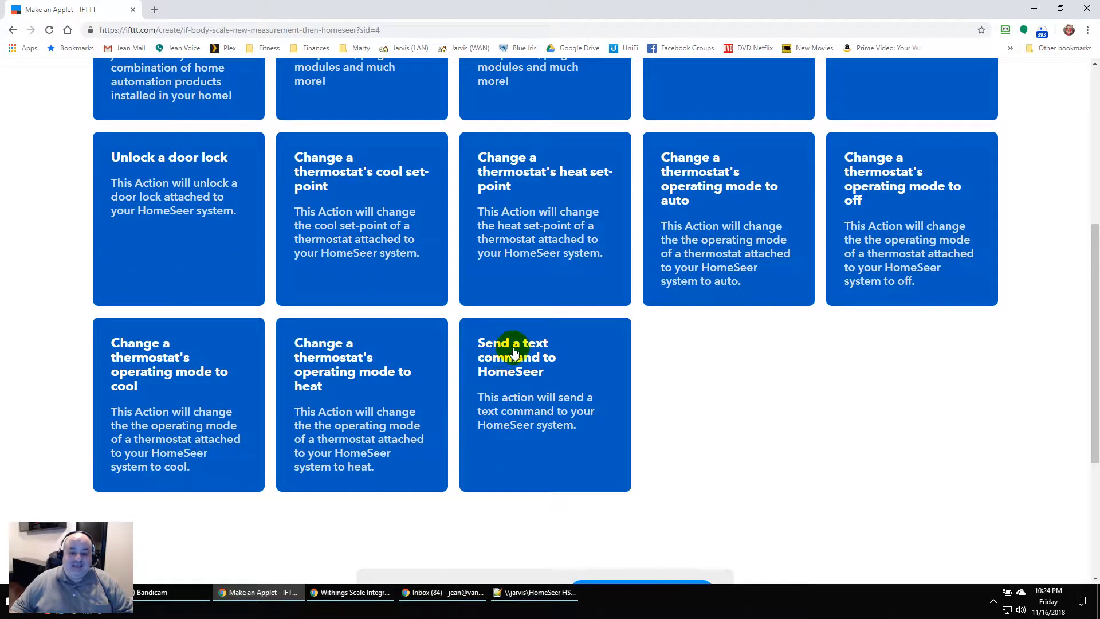
# Choose 'Send a text command to HomeSeer' with text 'Data From Withings Scale - {{WeightLb}}'
pyautogui.click(539, 391)
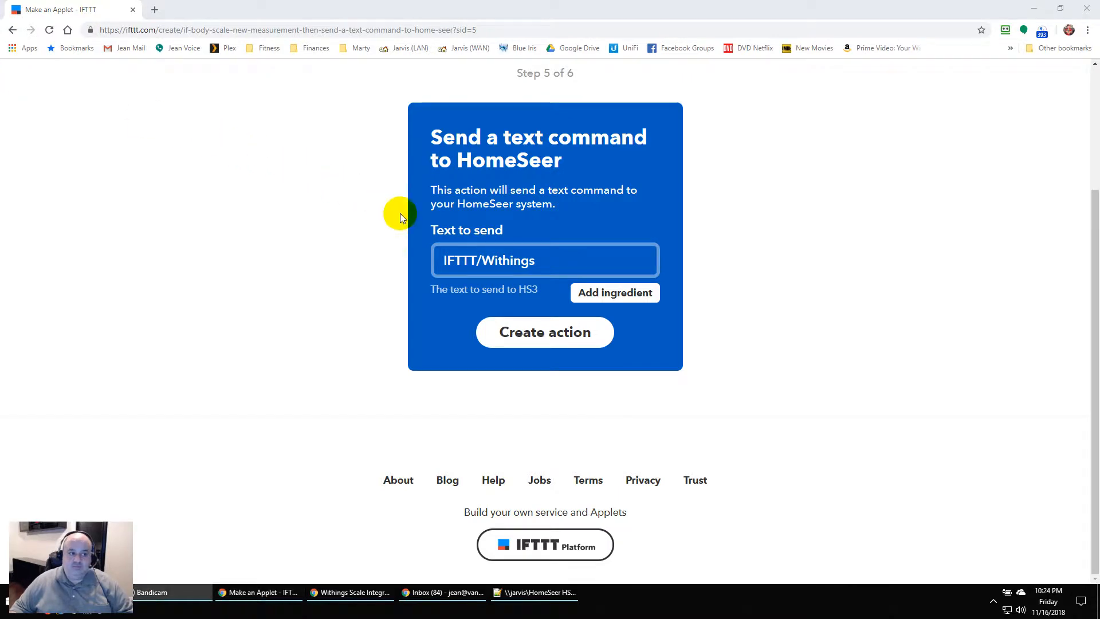
pyautogui.click(566, 259)
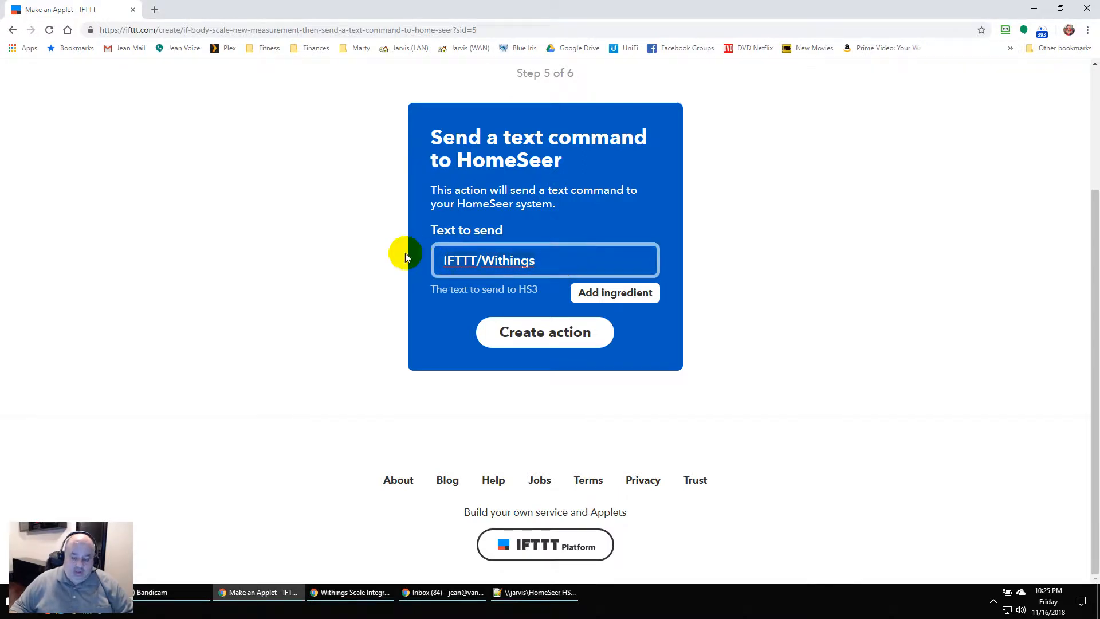
pyautogui.hotkey('ctrl', 'a')
pyautogui.press('BackSpace')
pyautogui.write('Data From Withings Scale')
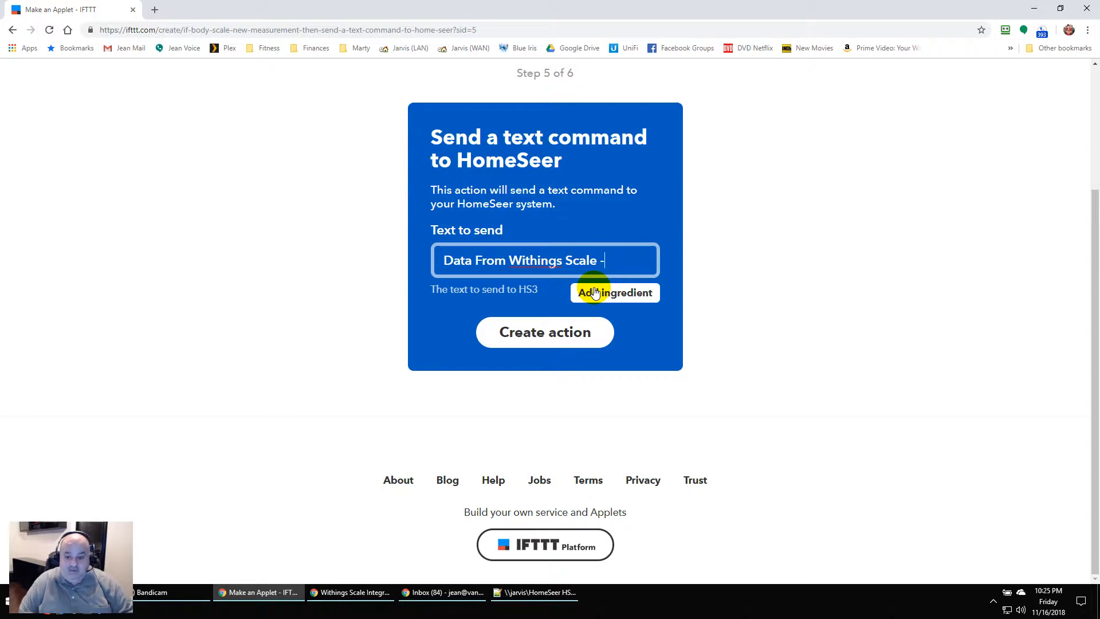
pyautogui.click(595, 293)
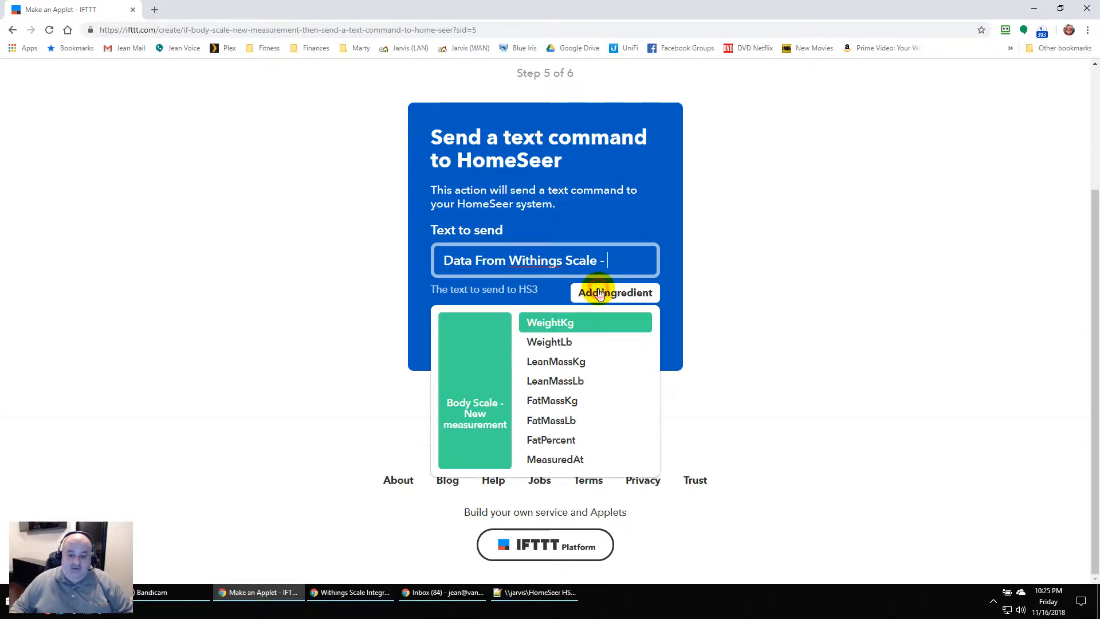
pyautogui.click(564, 343)
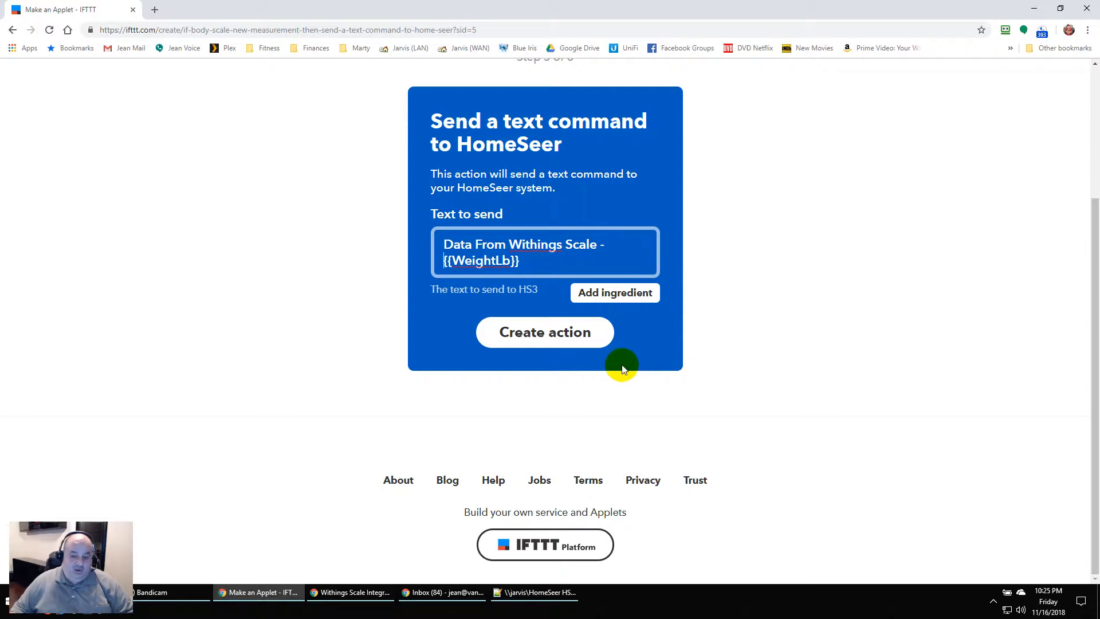
# Save the action, rename the applet 'Send Weight Data To HomeSeer' and finish it
pyautogui.click(563, 342)
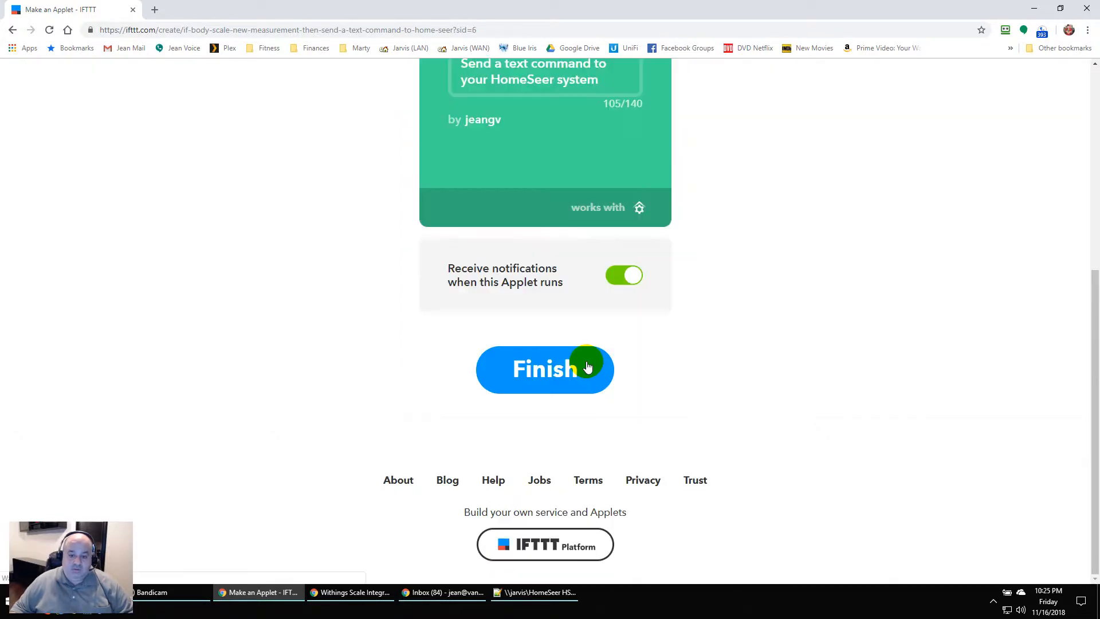
pyautogui.scroll(3, 564, 321)
pyautogui.moveTo(596, 224); pyautogui.dragTo(367, 138)
pyautogui.press('BackSpace')
pyautogui.write('Send Weight Data To HomeSeer')
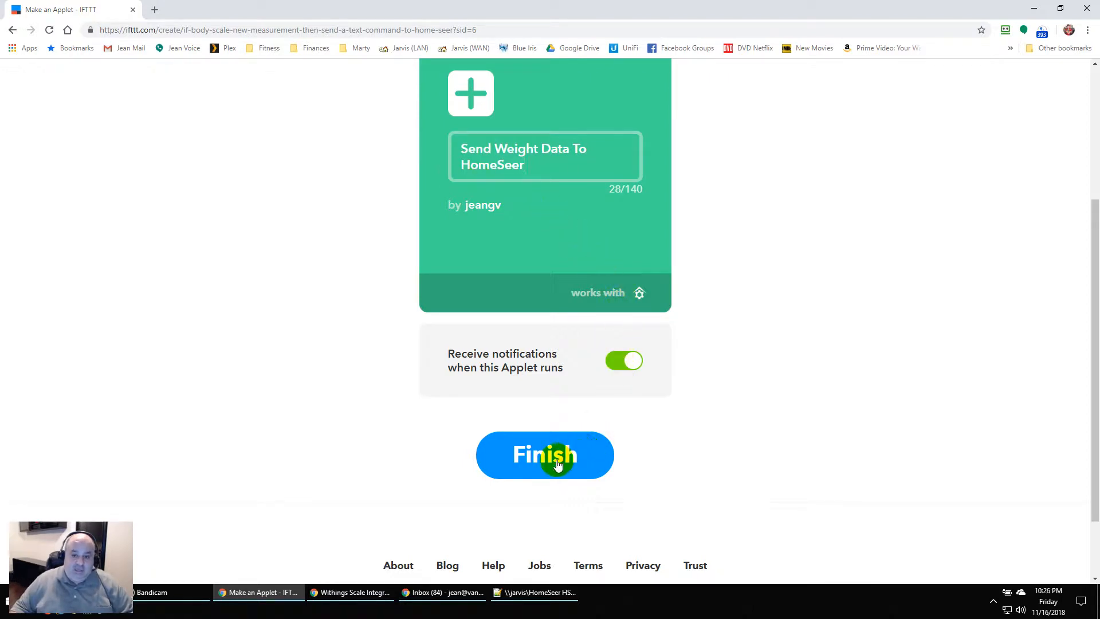
pyautogui.click(558, 464)
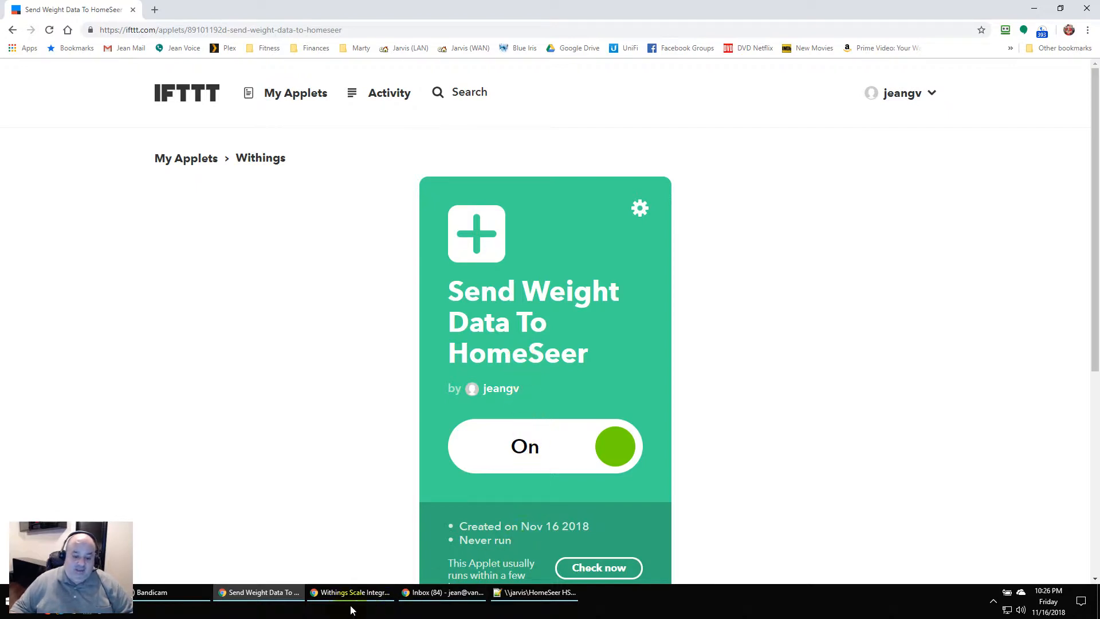
pyautogui.click(532, 595)
# Maximize Notepad++ and highlight the 'Data From Withings Scale' string on line 7 of check_vcmd.vb
pyautogui.doubleClick(566, 31)
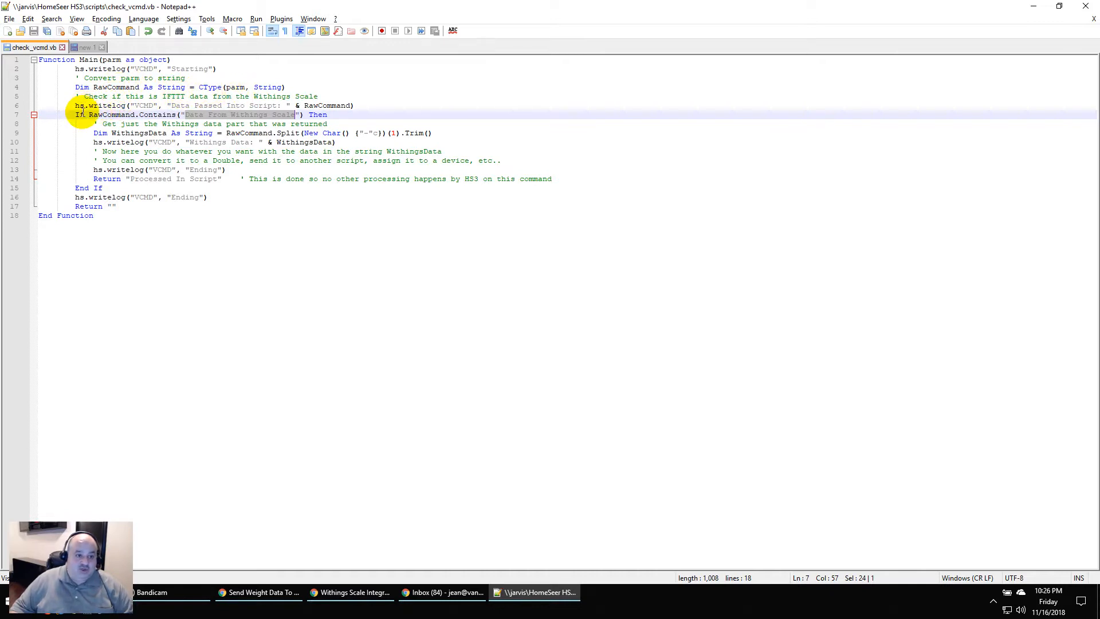
pyautogui.click(185, 115)
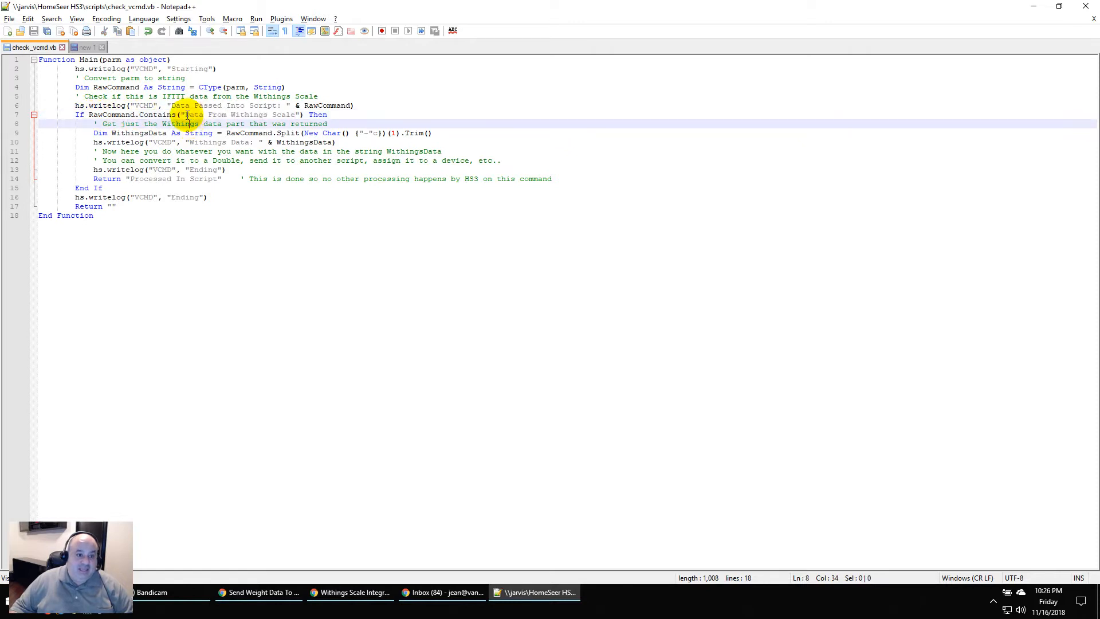
pyautogui.moveTo(192, 115); pyautogui.dragTo(294, 115)
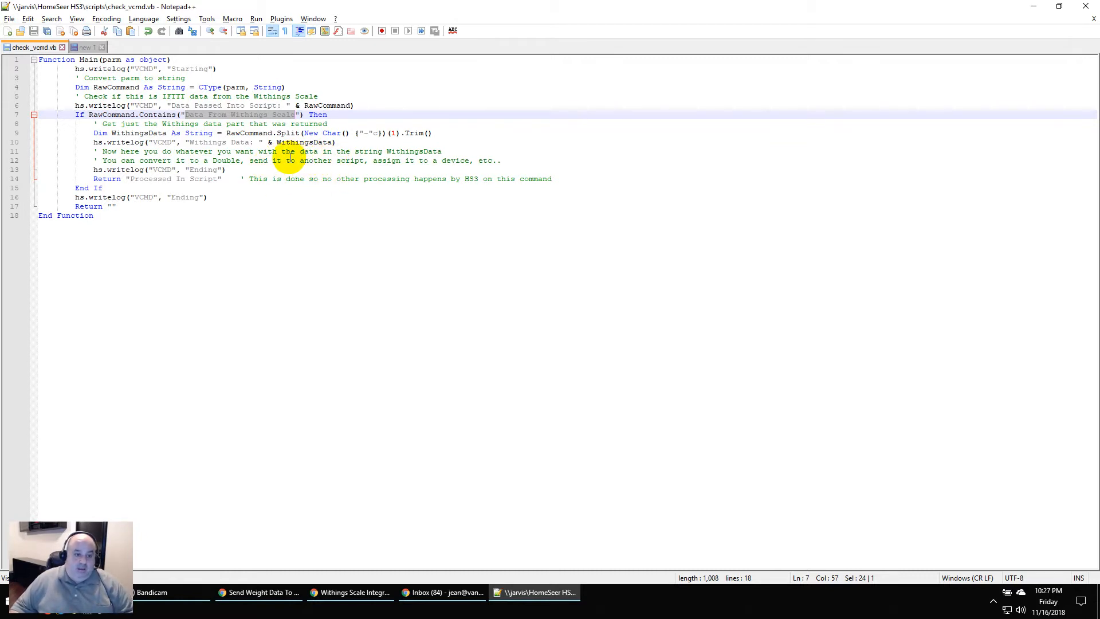
# In the 'new 1' log, highlight the received 'Data From Withings Scale - 260.22' text and the extracted 260.22
pyautogui.click(86, 48)
pyautogui.doubleClick(225, 91)
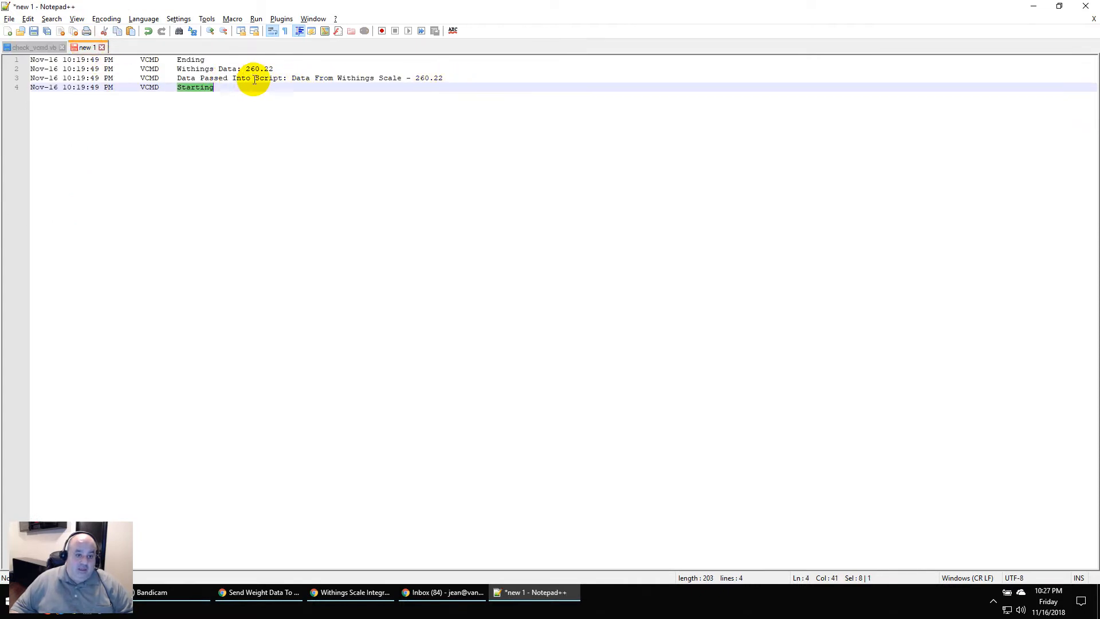
pyautogui.moveTo(292, 79); pyautogui.dragTo(406, 81)
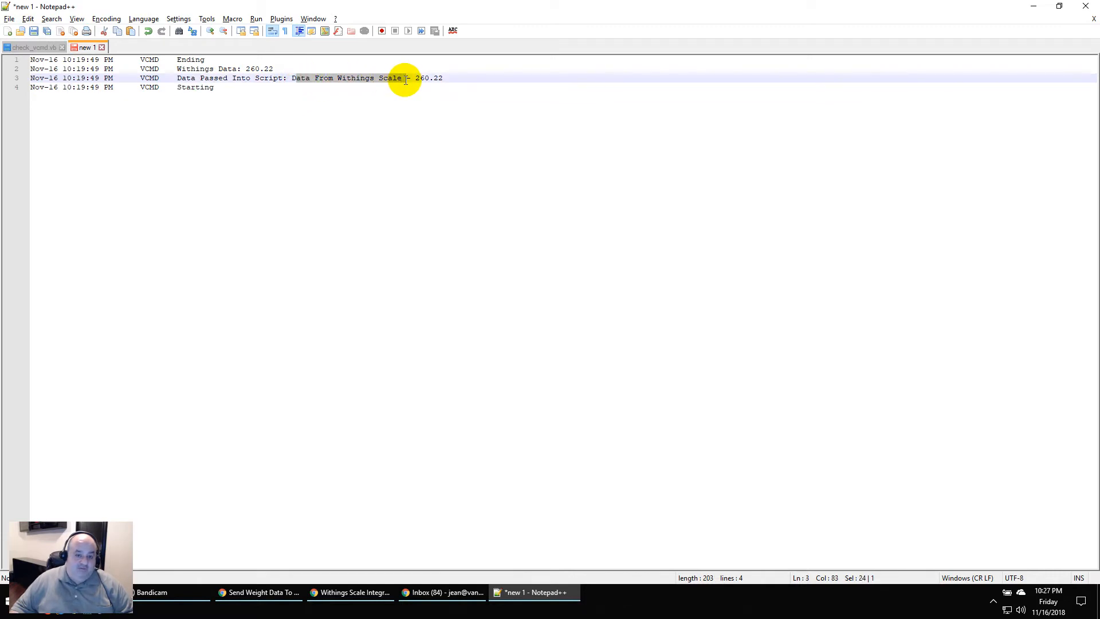
pyautogui.moveTo(405, 81); pyautogui.dragTo(442, 78)
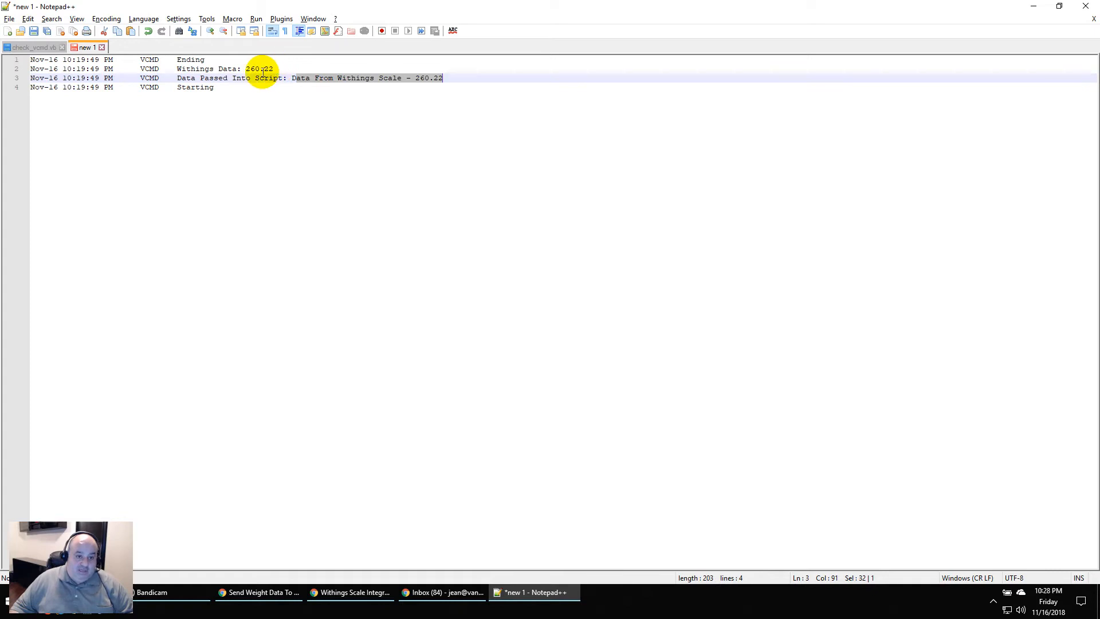
pyautogui.moveTo(245, 69); pyautogui.dragTo(285, 69)
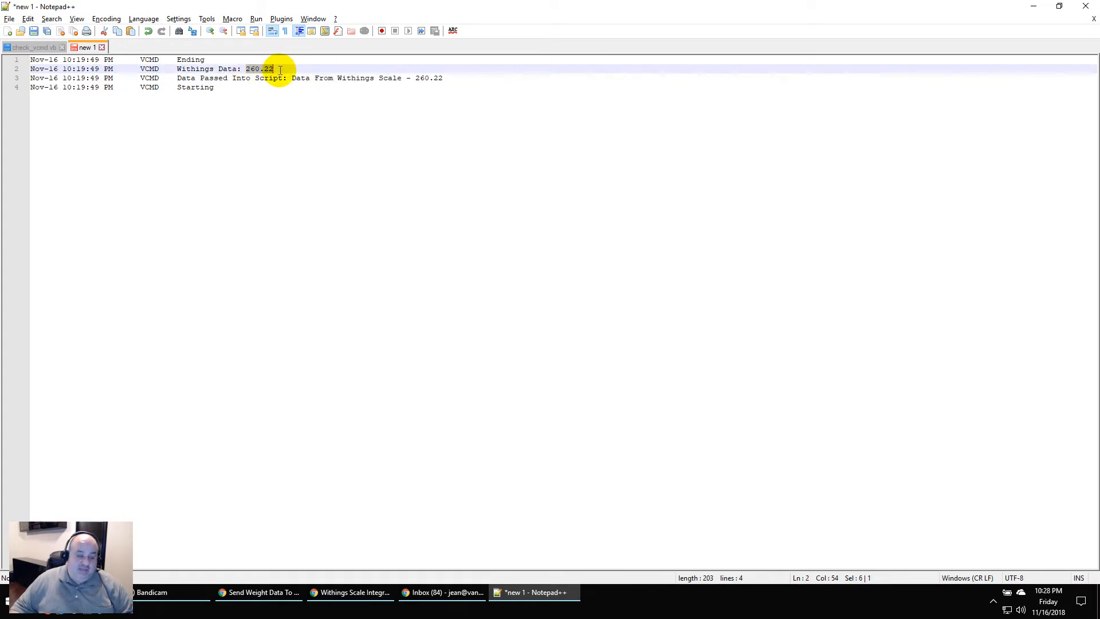
pyautogui.click(283, 68)
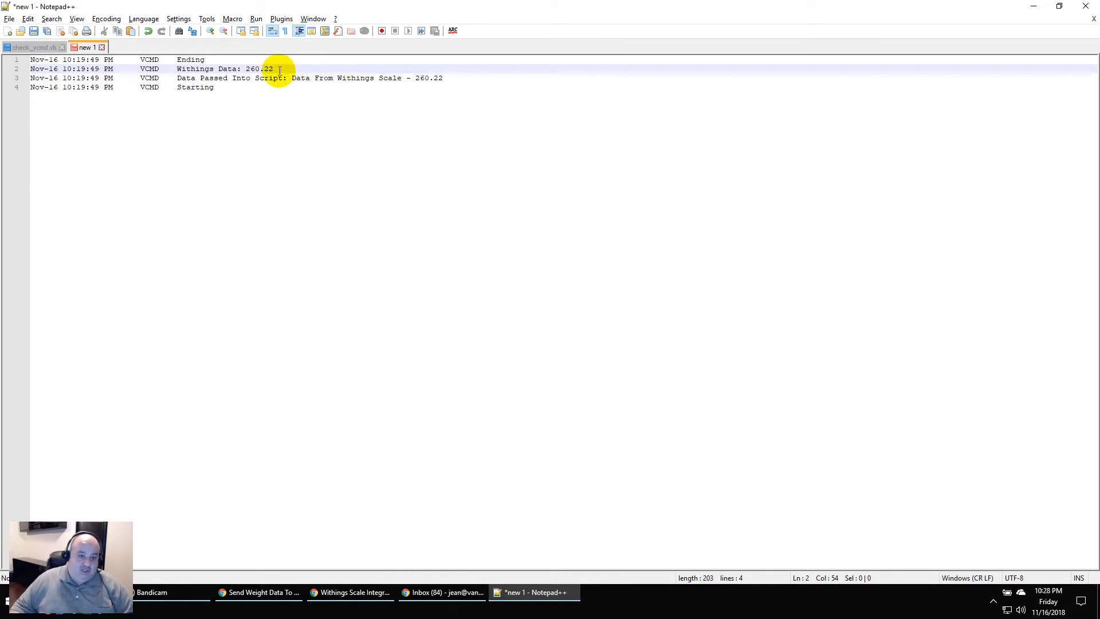
pyautogui.moveTo(278, 69); pyautogui.dragTo(250, 70)
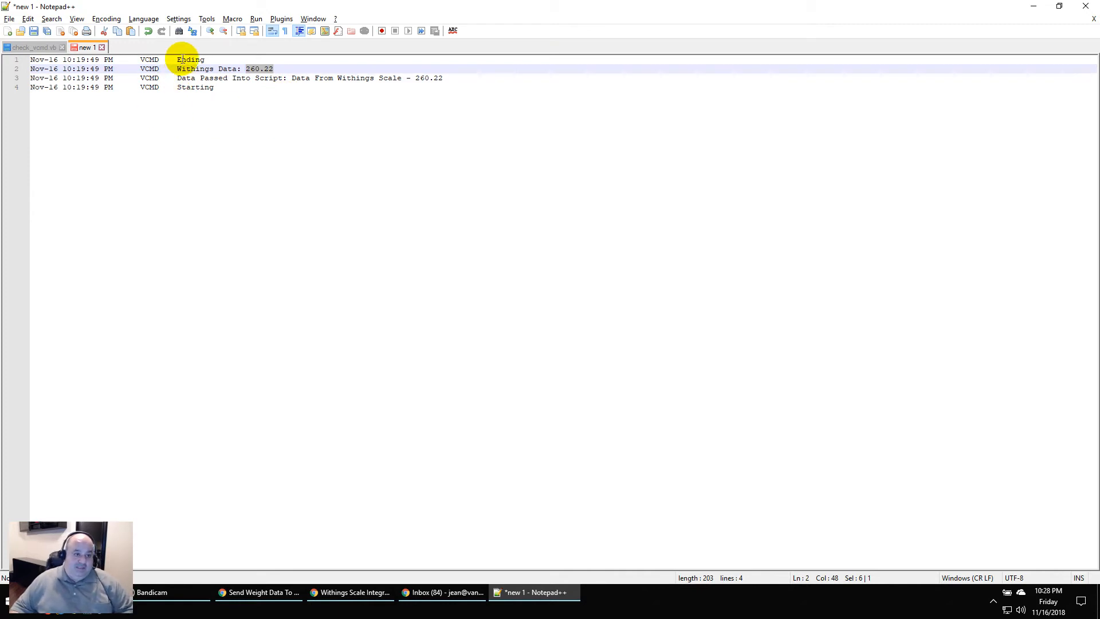
# Go back to the check_vcmd.vb tab
pyautogui.click(34, 47)
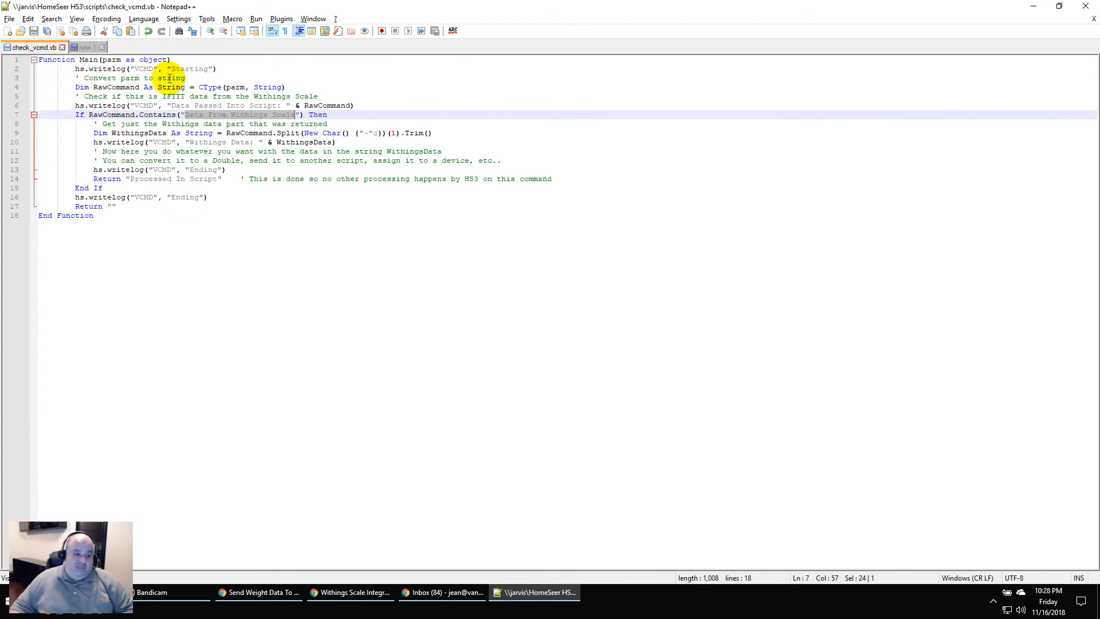